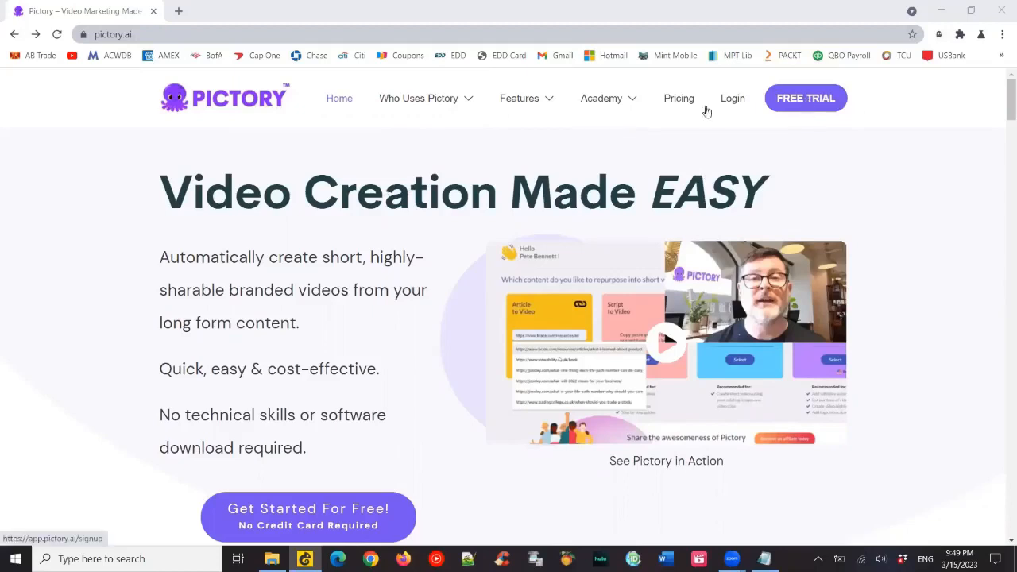
- Log in to Pictory and start a new Script to Video project
left_click(734, 104)
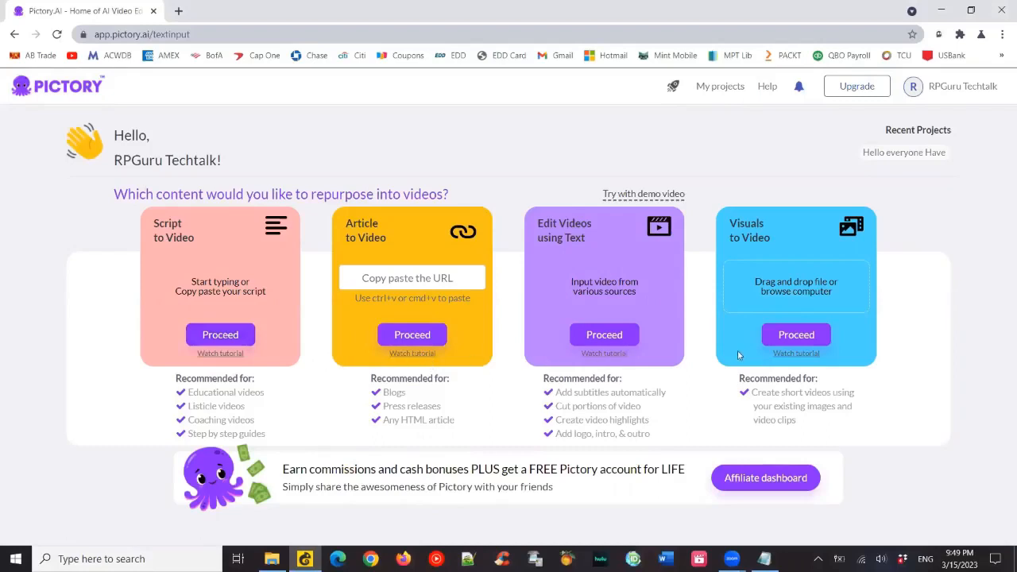
left_click(220, 335)
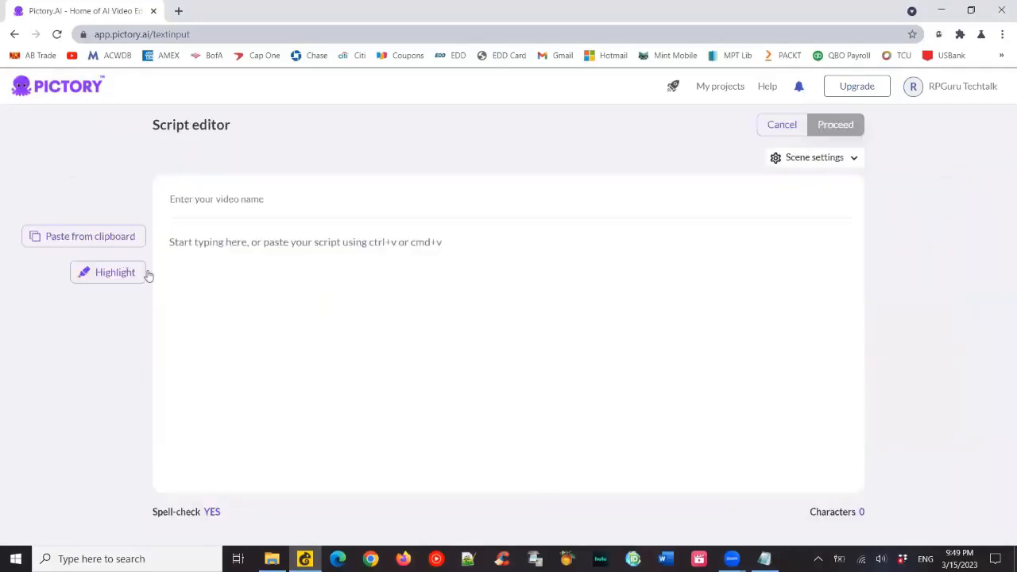
- Copy the entire script from AI & NLP.txt in Notepad and paste it into the script editor's body in Pictory
left_click(764, 559)
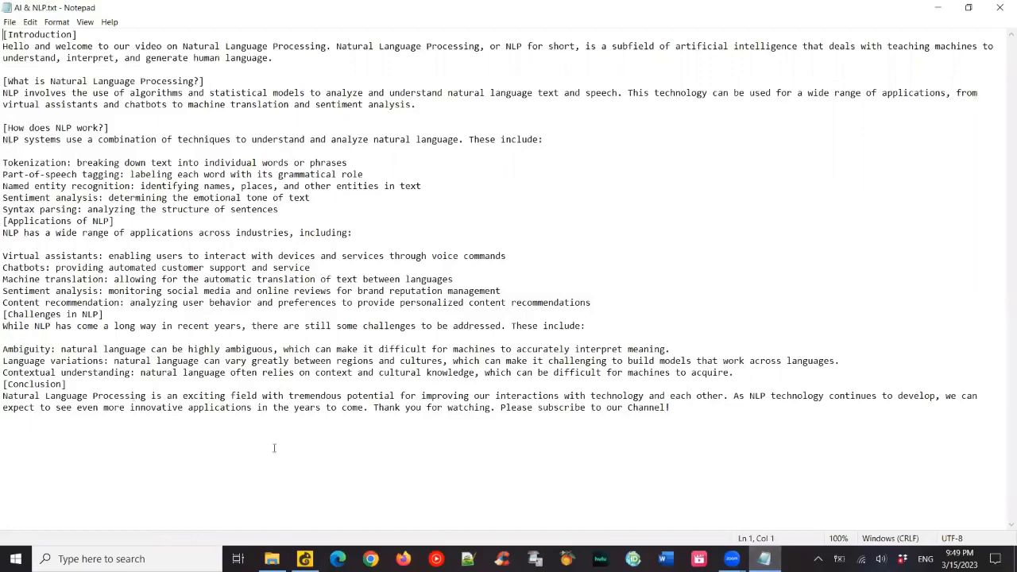
left_click_drag(680, 412, 4, 32)
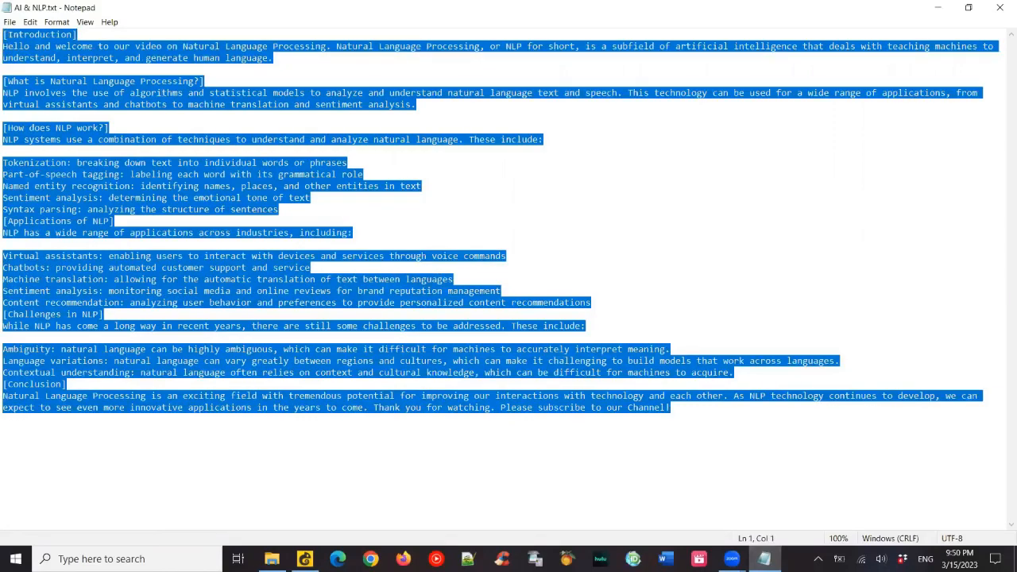
key("alt+Tab")
left_click(260, 244)
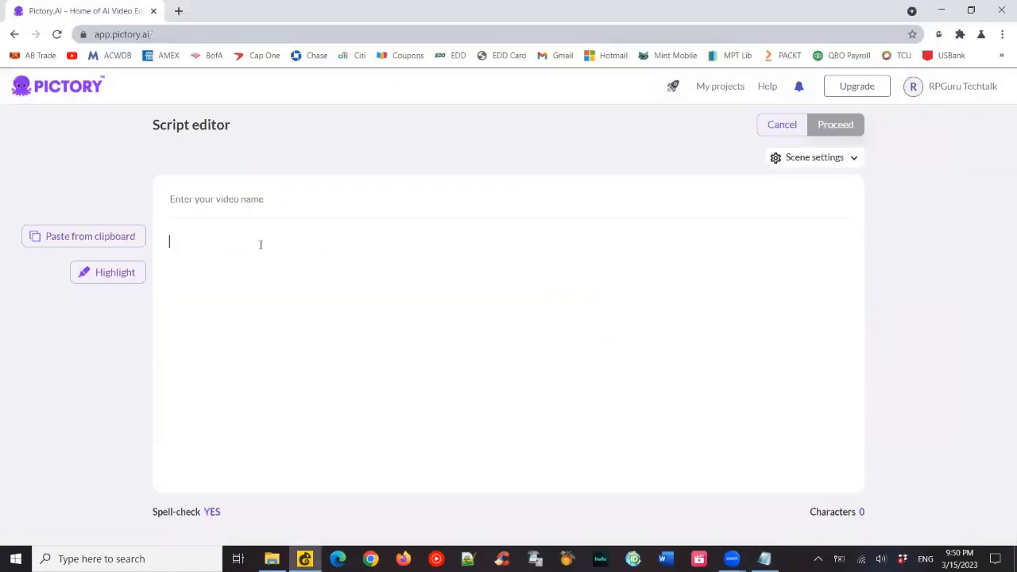
key("ctrl+v")
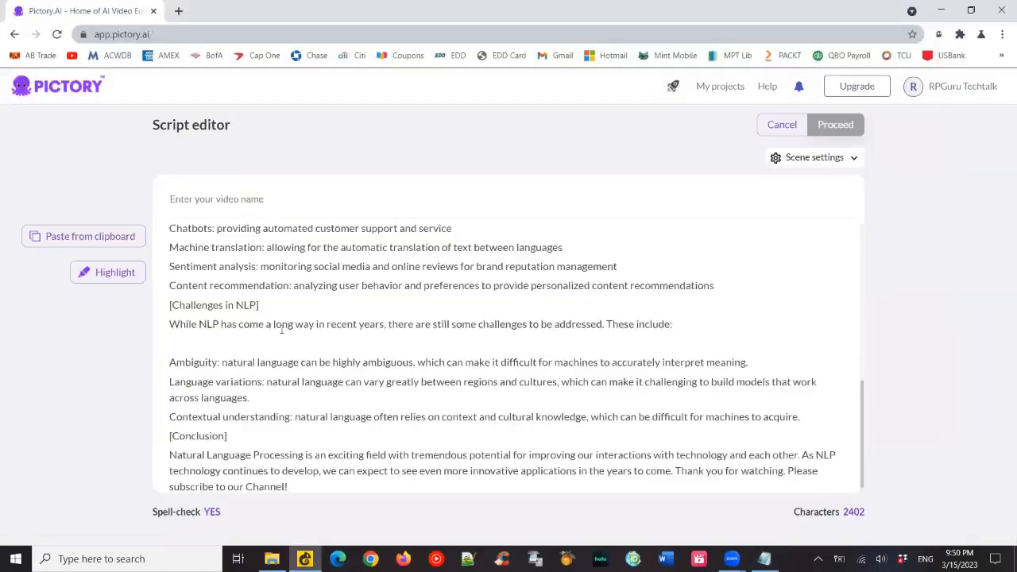
- Delete the [Introduction] and [What is Natural Language Processing?] heading lines from the script
scroll(280, 330, "up", 8)
left_click_drag(235, 243, 159, 247)
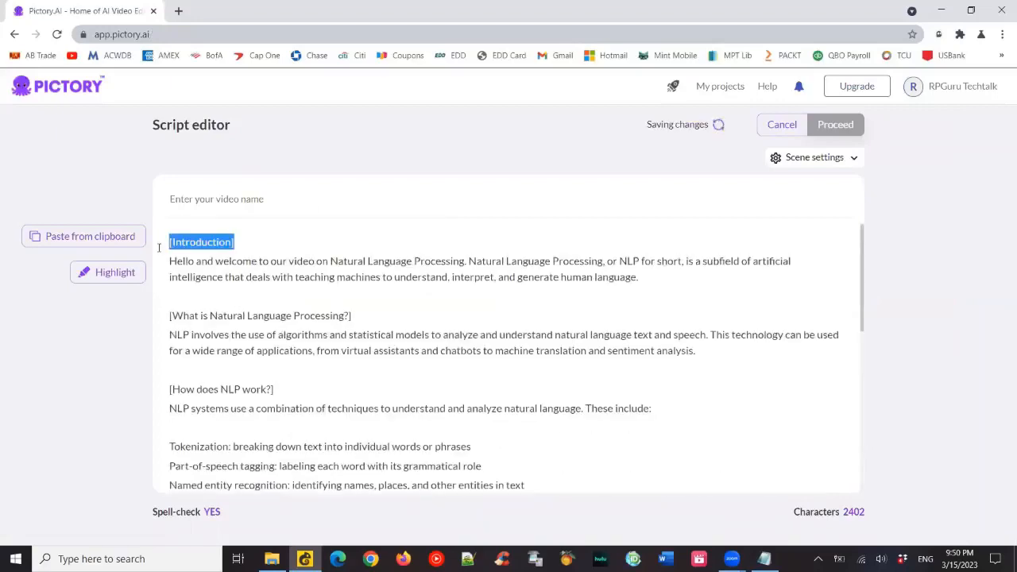
key("Delete")
key("Delete")
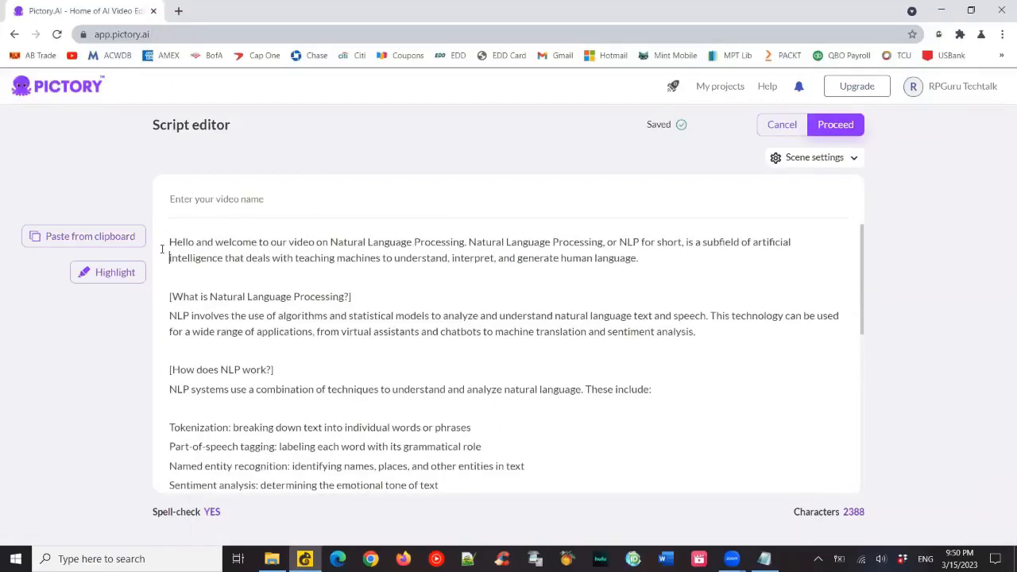
key("shift+Right")
key("shift+Right")
key("shift+Right")
key("shift+Right")
key("shift+Right")
key("shift+Right")
key("shift+Right")
key("shift+Right")
key("shift+Right")
key("shift+Right")
key("shift+Right")
key("shift+Right")
key("shift+Right")
key("shift+Right")
key("shift+Right")
key("shift+Right")
key("shift+Right")
key("shift+Right")
key("shift+Right")
key("shift+Right")
key("Delete")
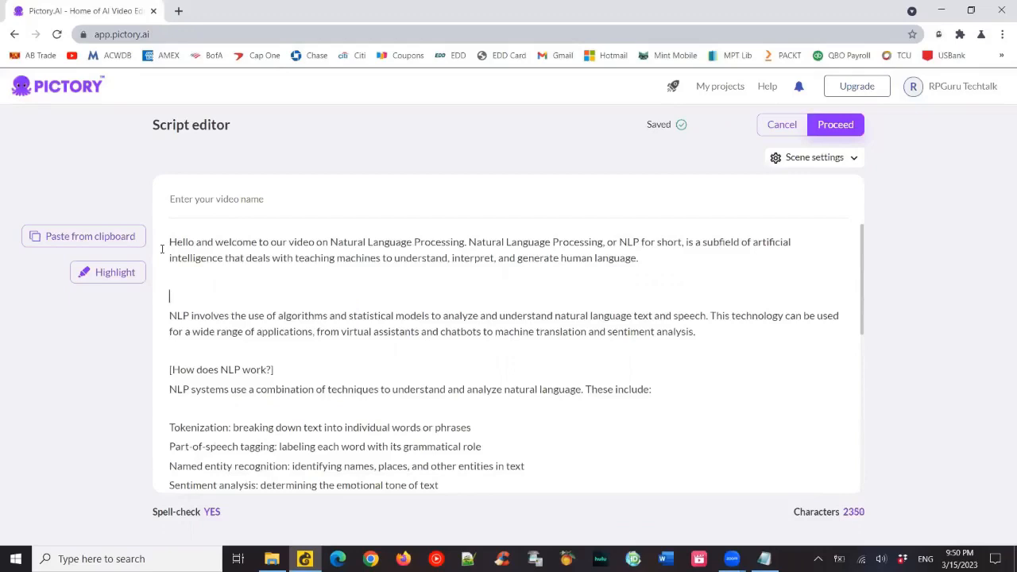
key("Delete")
- Delete the [How does NLP work?] heading line from the script
key("shift+Right")
key("shift+Right")
key("shift+Right")
key("shift+Right")
key("shift+Right")
key("shift+Right")
key("shift+Right")
key("shift+Right")
key("shift+Right")
key("shift+Right")
key("shift+Right")
key("shift+Right")
key("shift+Right")
key("shift+Right")
key("shift+Right")
key("shift+Right")
key("shift+Right")
key("shift+Right")
key("shift+Right")
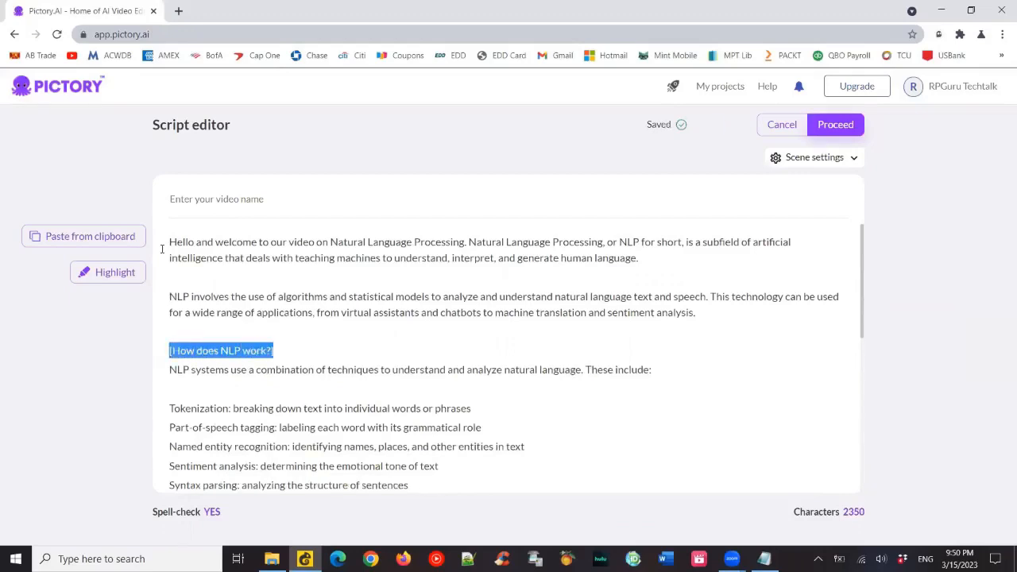
key("Delete")
key("Delete")
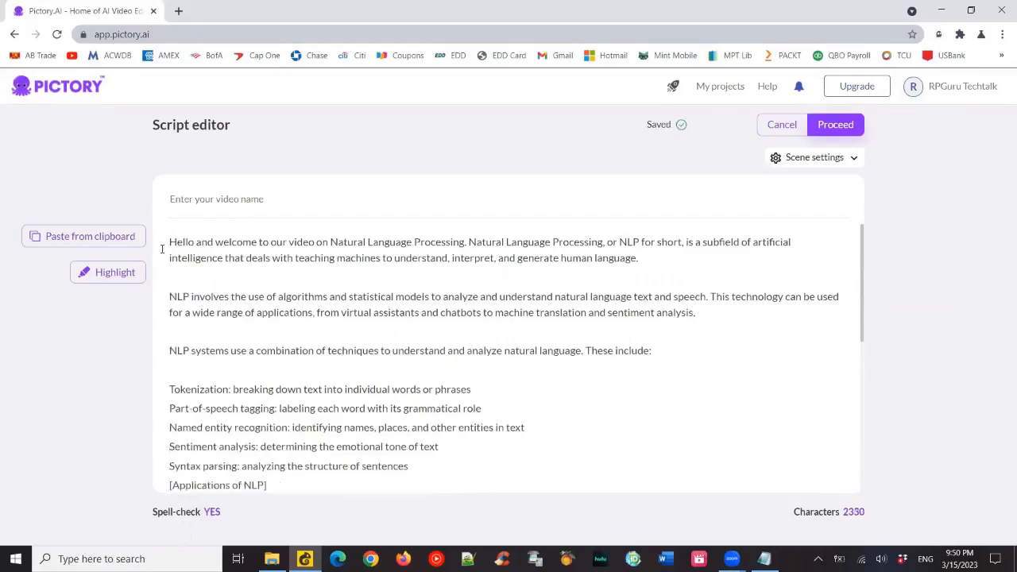
- Remove the blank line above the Tokenization item and prefix the five NLP technique items with dashes
key("Delete")
type("-")
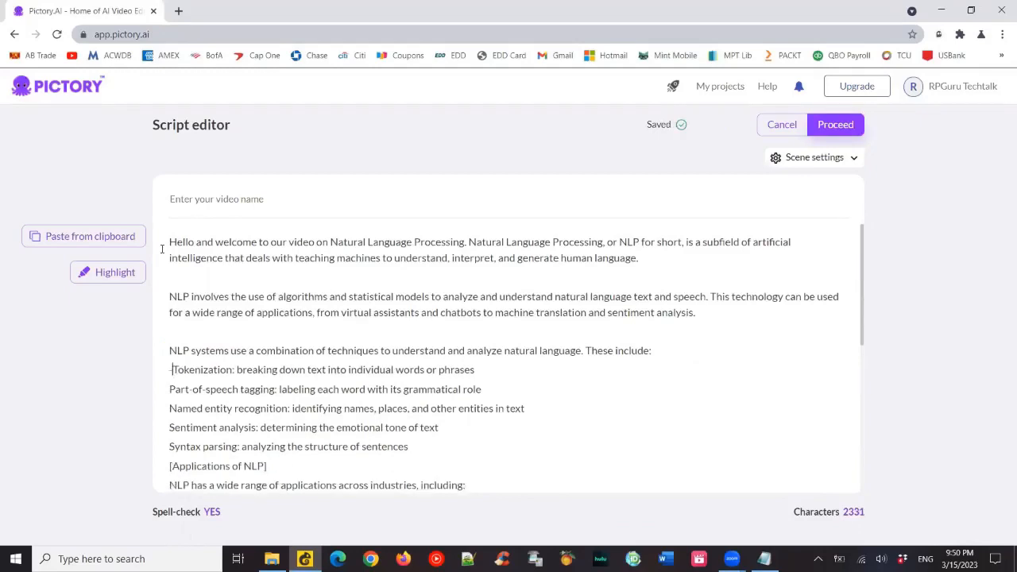
key("Down")
key("Home")
type("-")
key("Down")
key("Home")
type("-")
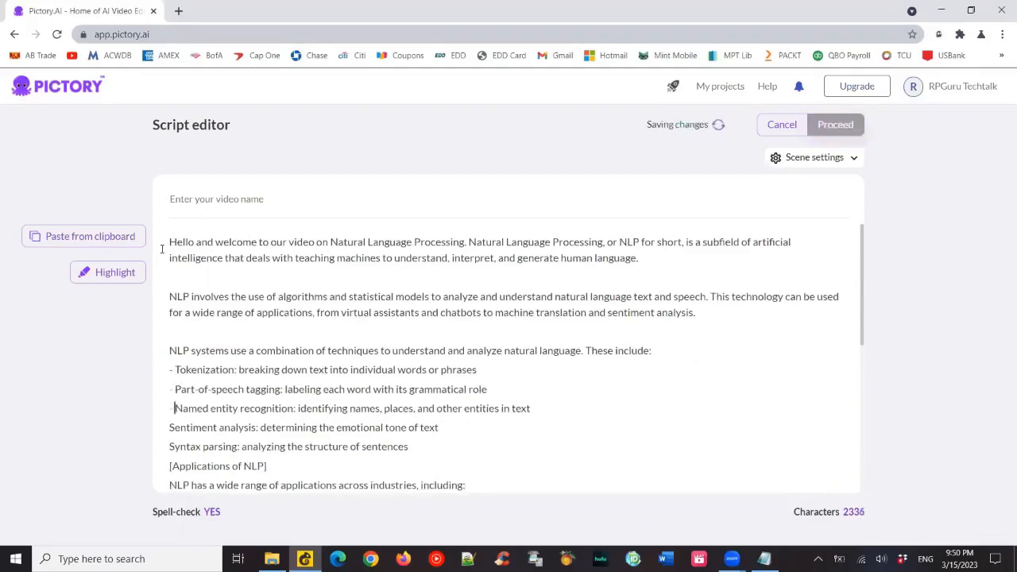
key("Down")
key("Home")
type("-")
key("Down")
key("Home")
type("-")
key("Down")
key("Home")
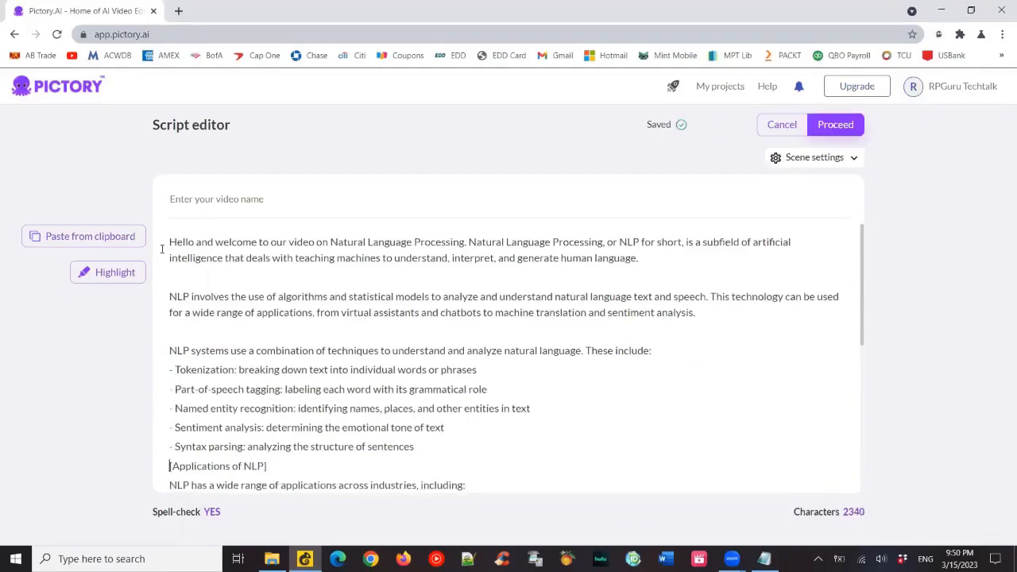
- Clear the [Applications of NLP] heading text, leaving a blank line in its place
key("shift+Right")
key("shift+Right")
key("shift+Right")
key("shift+Right")
key("shift+Right")
key("shift+Right")
key("shift+Right")
key("shift+Right")
key("shift+Right")
key("shift+Right")
key("shift+Right")
key("shift+Right")
key("shift+Right")
key("shift+Right")
key("shift+Right")
key("shift+Right")
key("shift+Right")
key("shift+Right")
key("shift+Right")
key("shift+Right")
key("BackSpace")
scroll(161, 249, "down", 2)
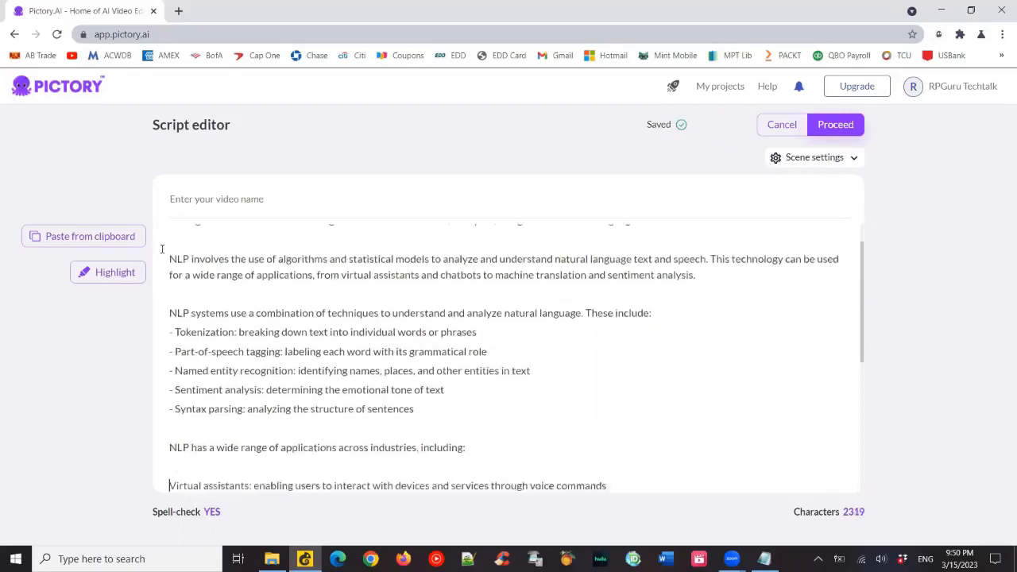
- Remove the blank line above the Virtual assistants item and prefix the first three application items with dashes
key("Delete")
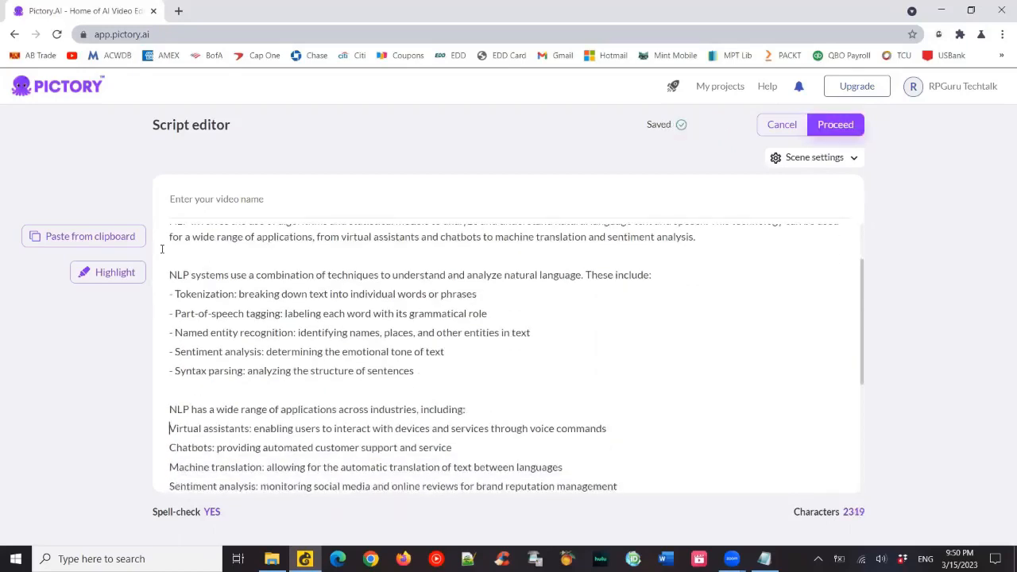
type("-")
key("Down")
key("Home")
type("-")
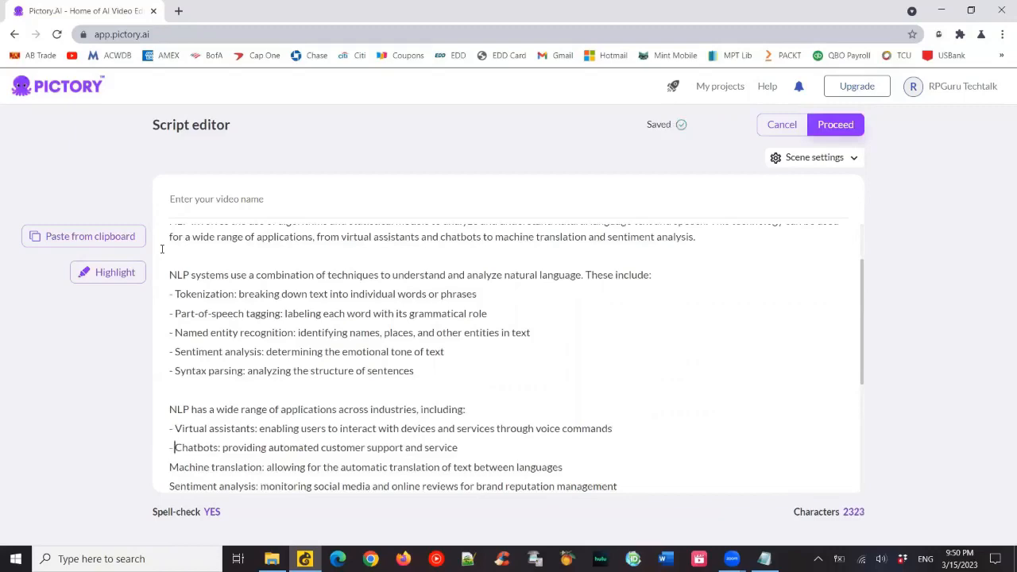
key("Down")
key("Home")
type("-")
key("Down")
key("Home")
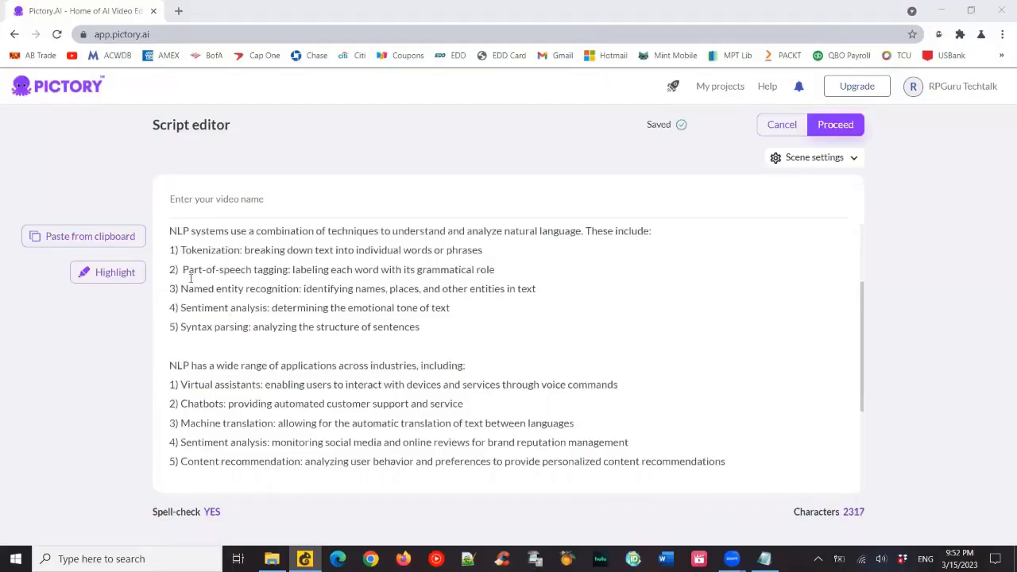
- Check the edited script and its scene settings, and proceed to template selection
scroll(191, 279, "up", 3)
scroll(312, 322, "down", 6)
left_click(814, 158)
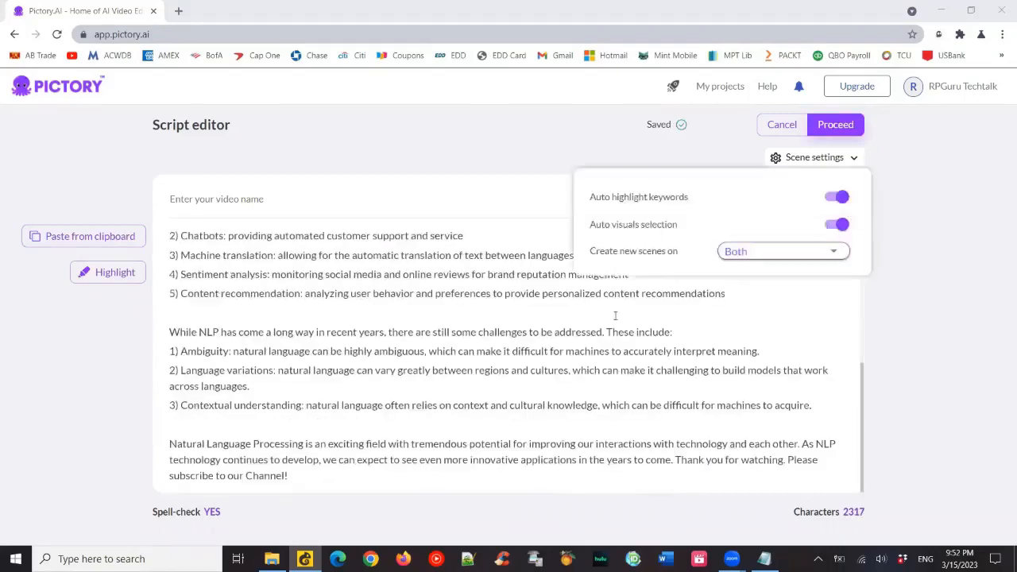
left_click(835, 124)
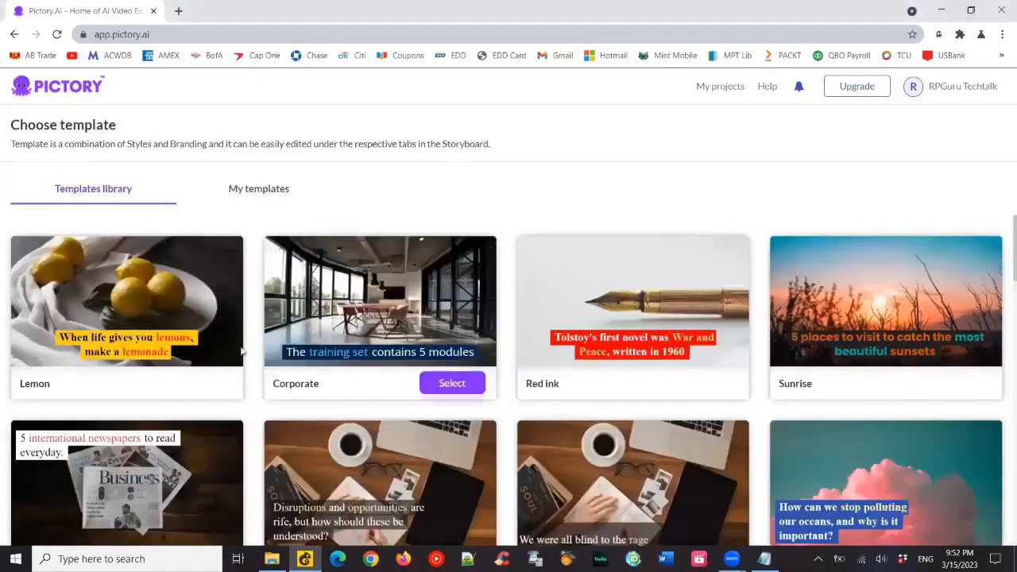
- Examine the caption styles and visuals offered throughout the templates library
scroll(352, 363, "down", 2)
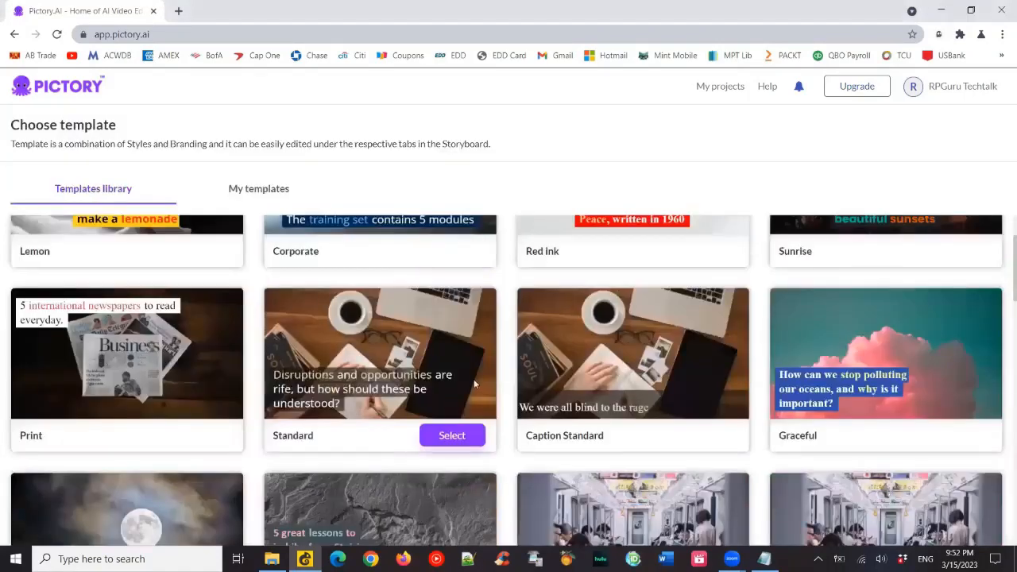
scroll(474, 384, "down", 2)
scroll(458, 385, "down", 4)
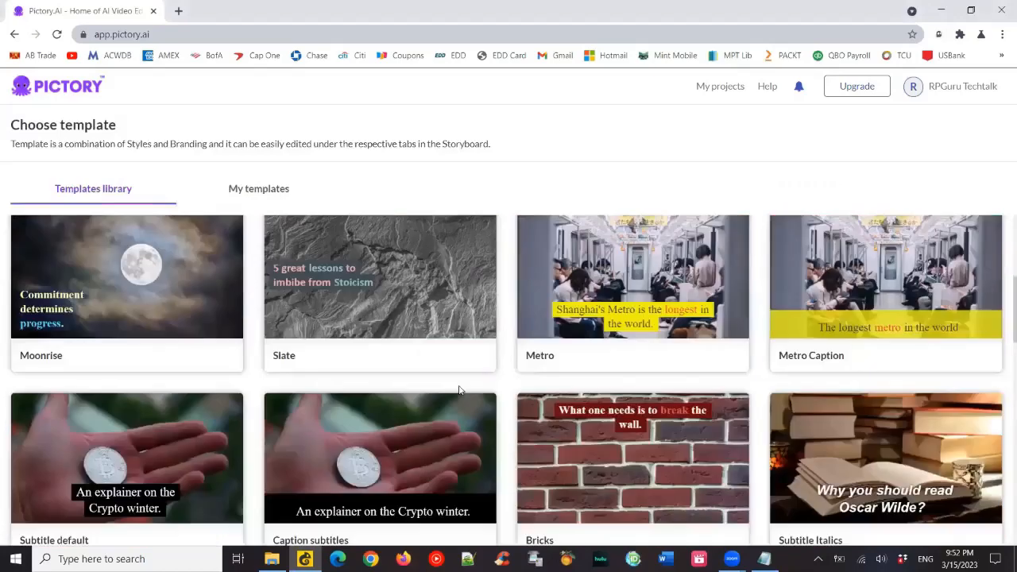
scroll(640, 360, "down", 2)
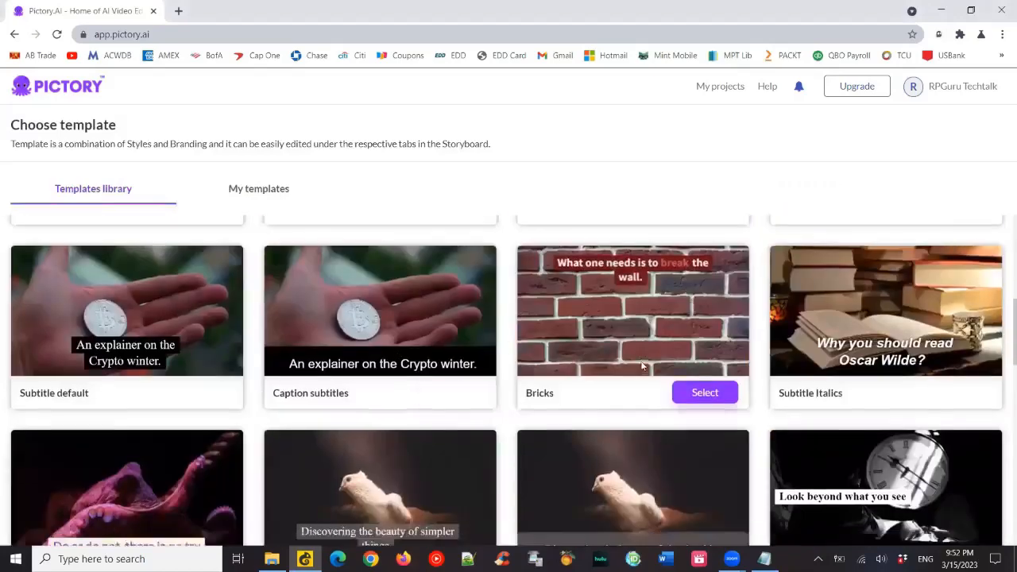
scroll(640, 360, "down", 5)
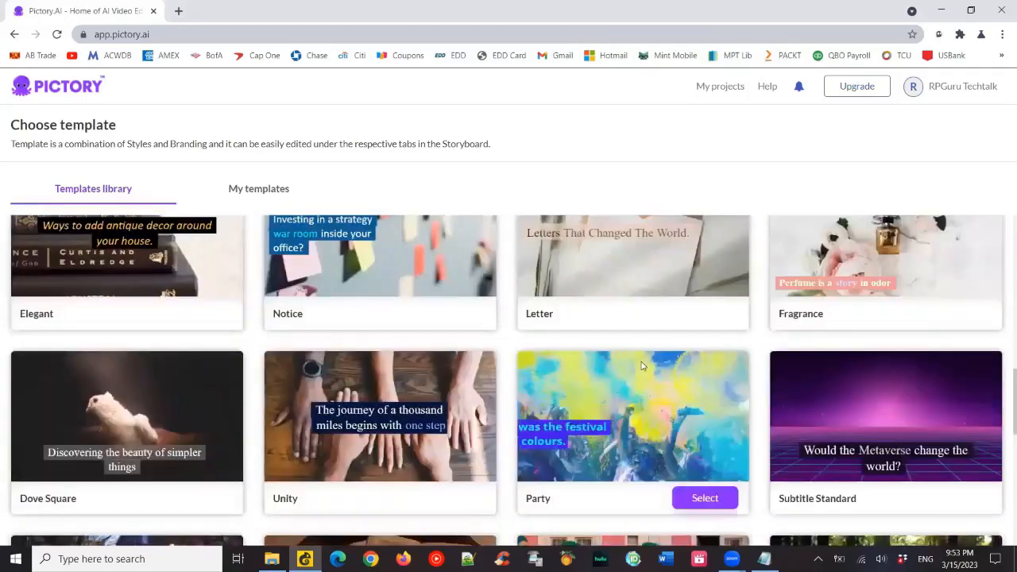
scroll(640, 365, "up", 2)
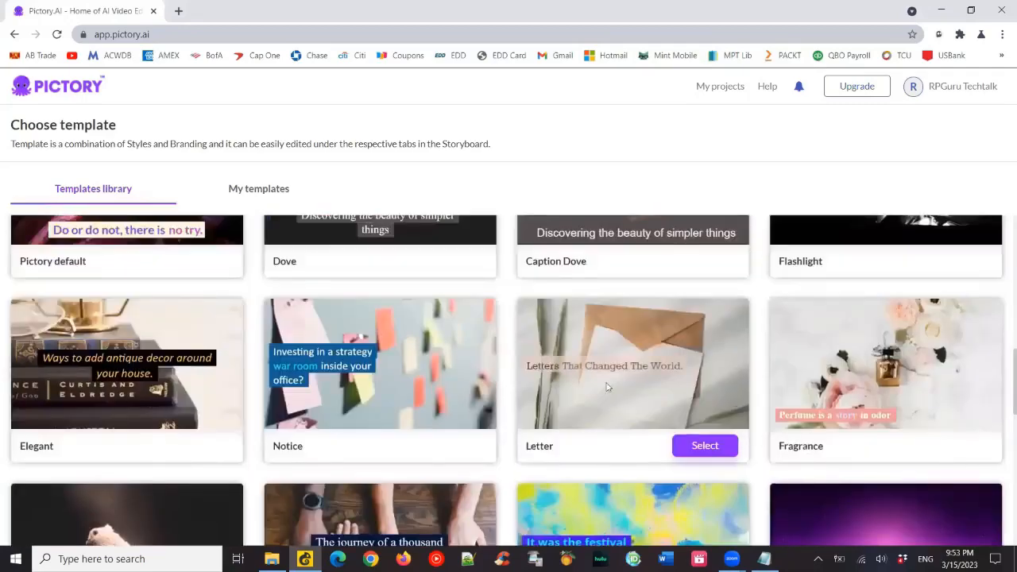
scroll(607, 387, "down", 4)
scroll(607, 387, "down", 2)
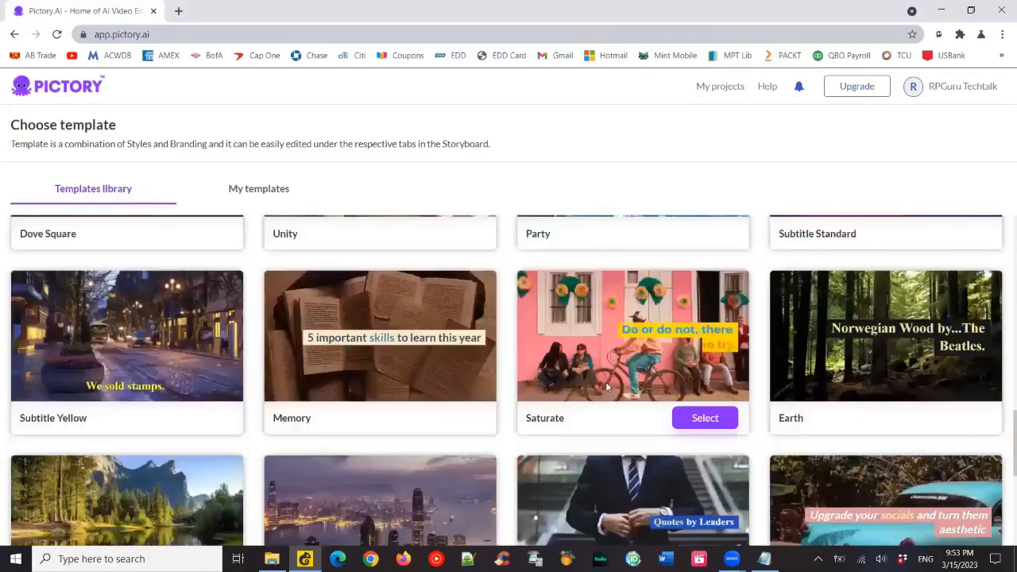
scroll(607, 387, "down", 2)
scroll(607, 387, "up", 2)
scroll(607, 387, "down", 2)
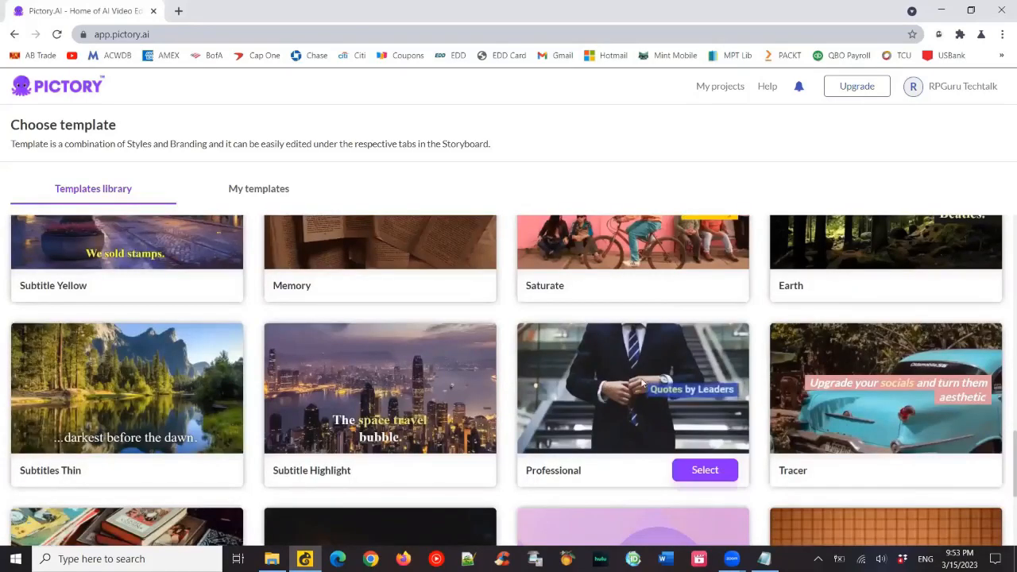
scroll(628, 382, "down", 3)
scroll(636, 377, "up", 1)
scroll(635, 377, "down", 3)
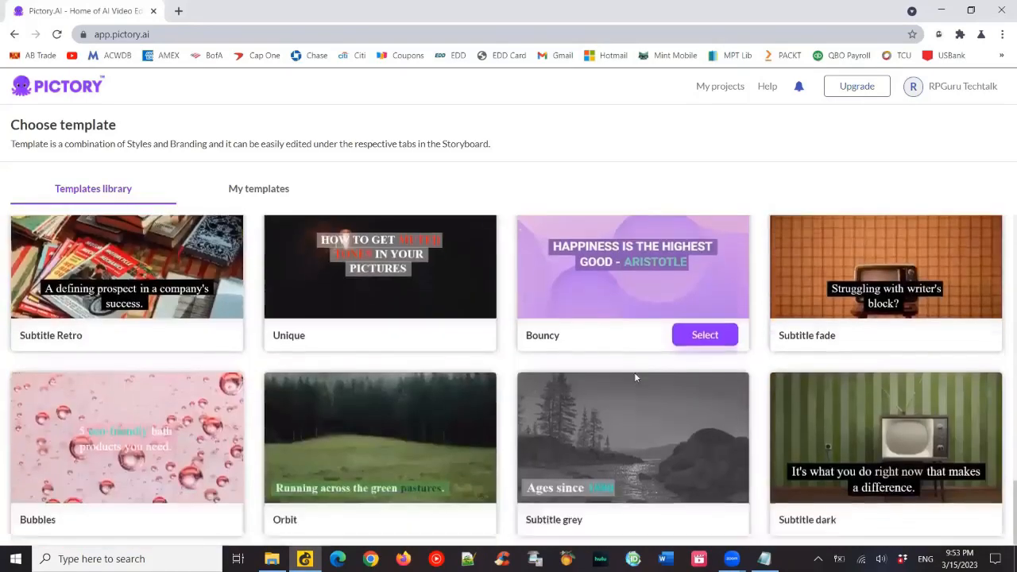
scroll(634, 373, "up", 4)
scroll(633, 380, "up", 6)
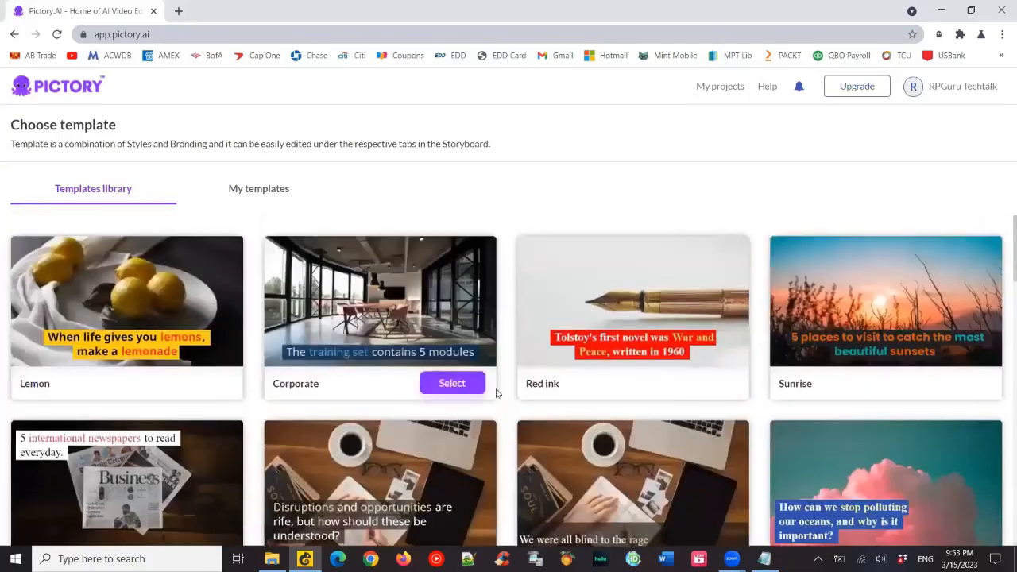
- Create the video storyboard with the Corporate template in the 16:9 aspect ratio
left_click(451, 383)
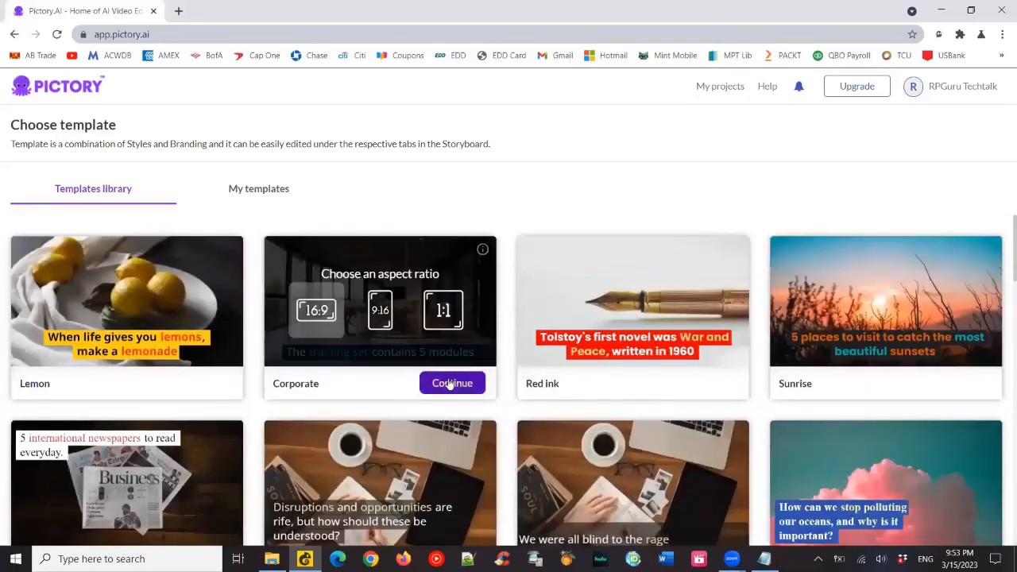
left_click(463, 382)
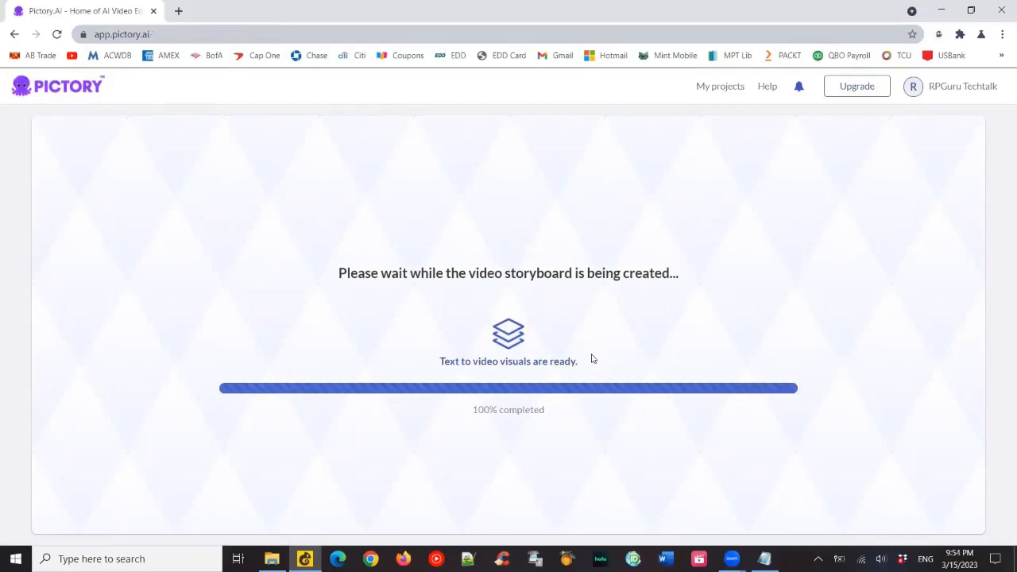
left_click(559, 178)
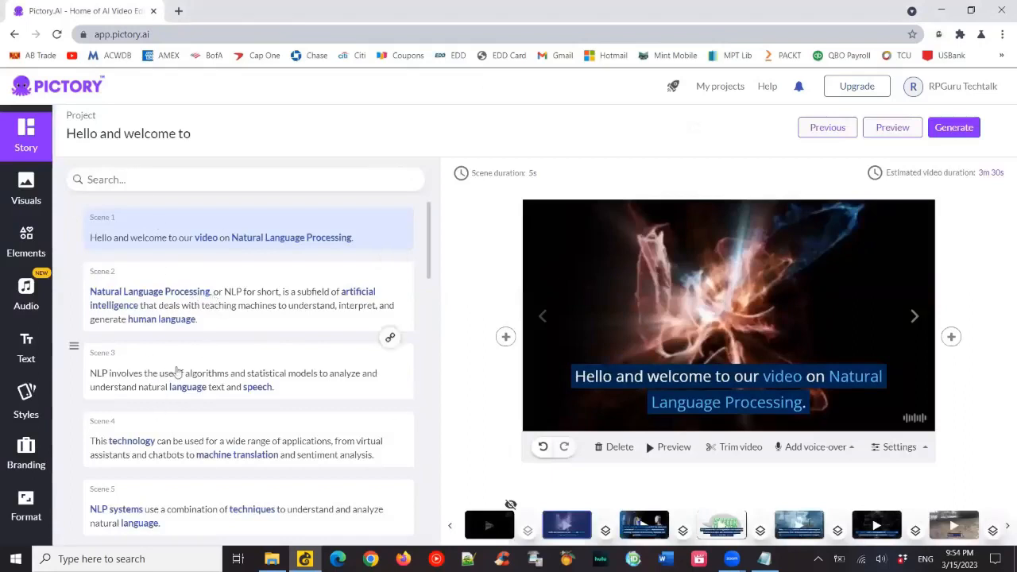
- Examine the storyboard's scene list to see how the script is split and which keywords are highlighted
scroll(171, 372, "down", 3)
scroll(177, 373, "down", 3)
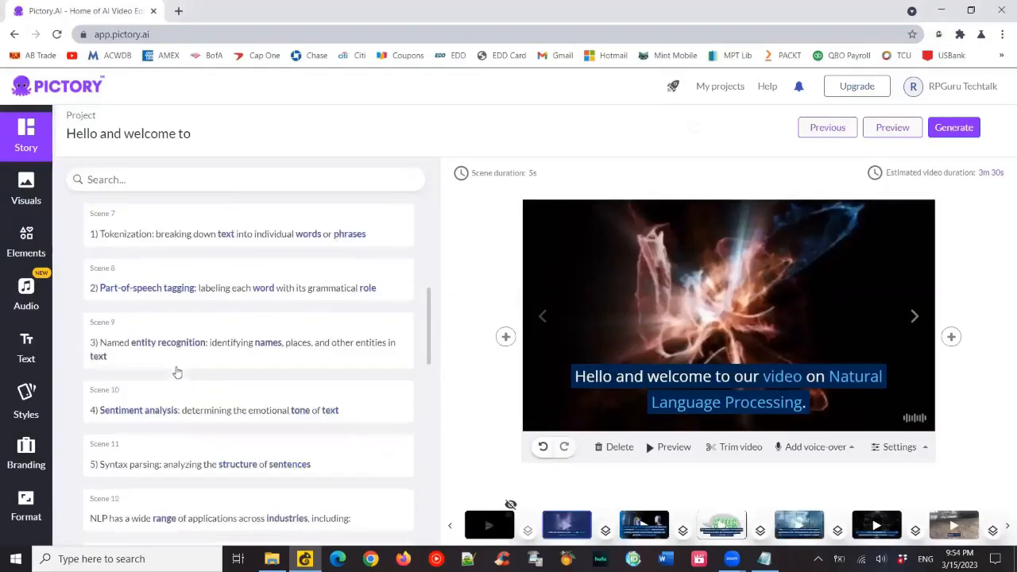
scroll(177, 373, "down", 7)
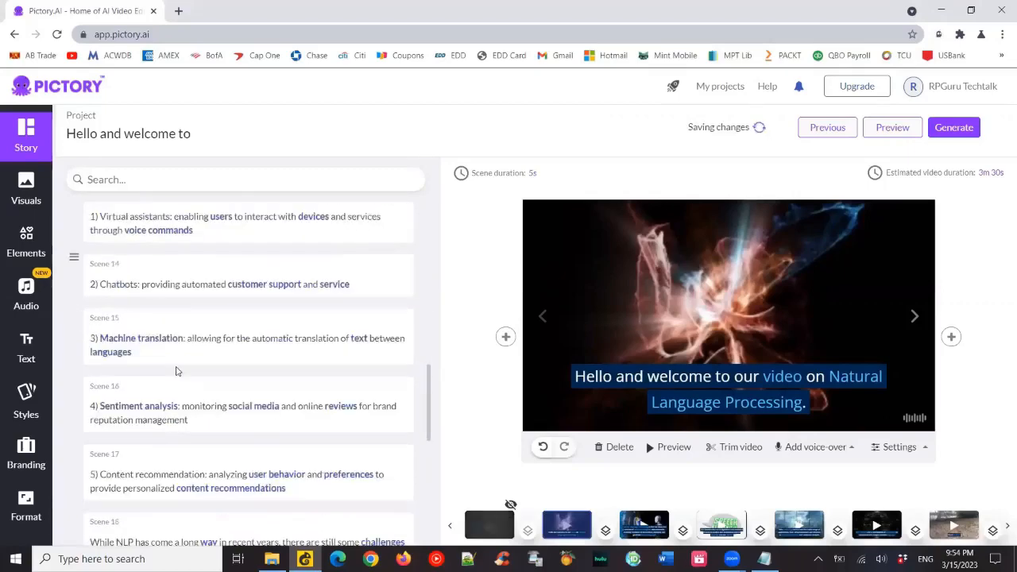
scroll(177, 373, "down", 3)
scroll(177, 373, "down", 3)
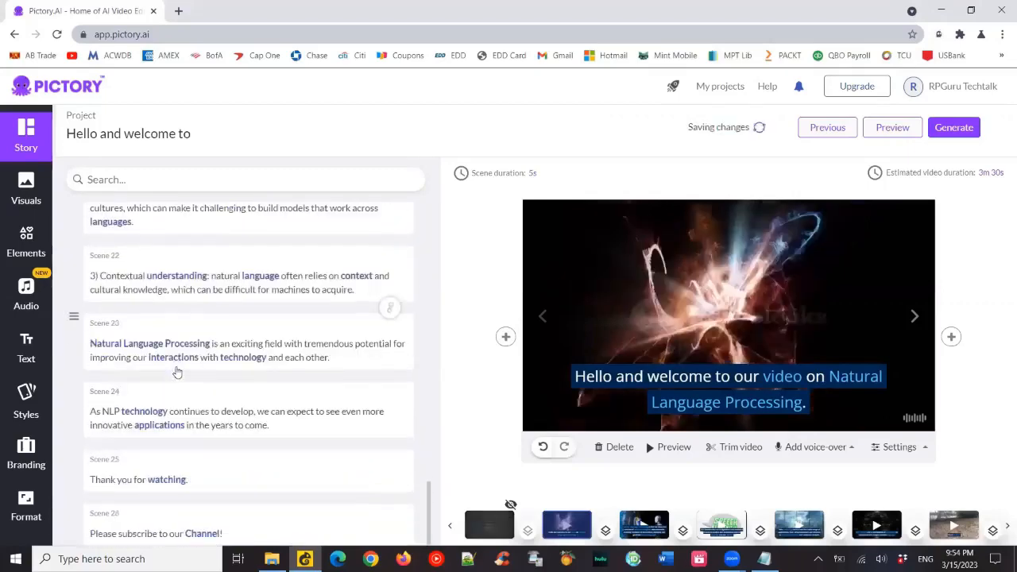
- Replace the video's background music with the Kaleidoscope track
scroll(177, 373, "down", 1)
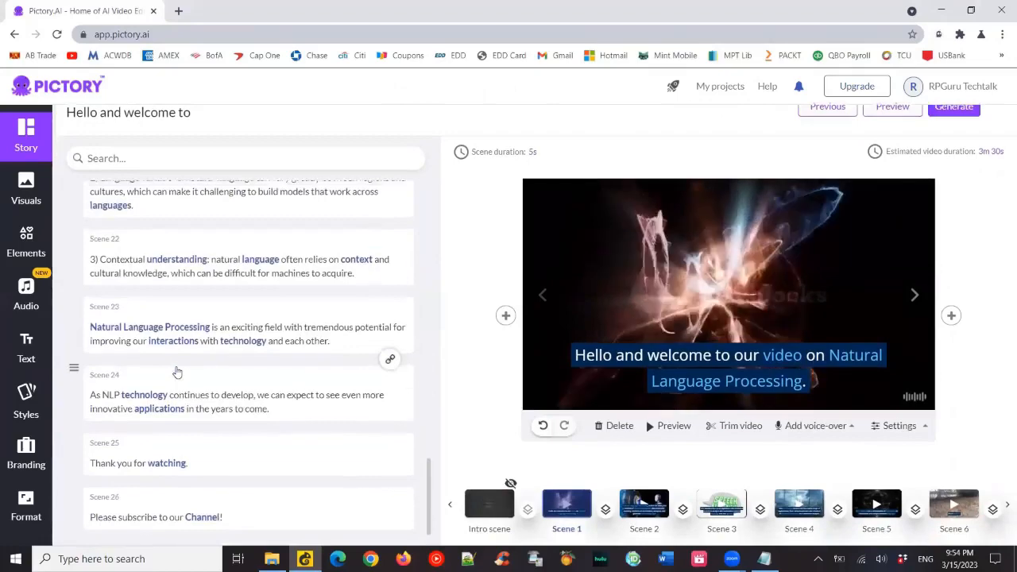
scroll(178, 372, "up", 7)
scroll(177, 373, "up", 5)
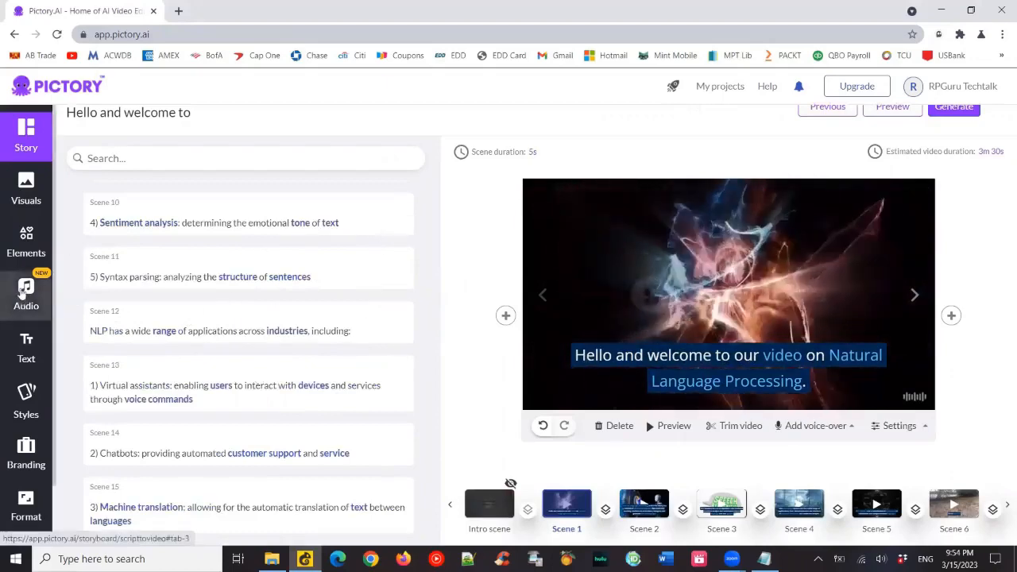
left_click(25, 292)
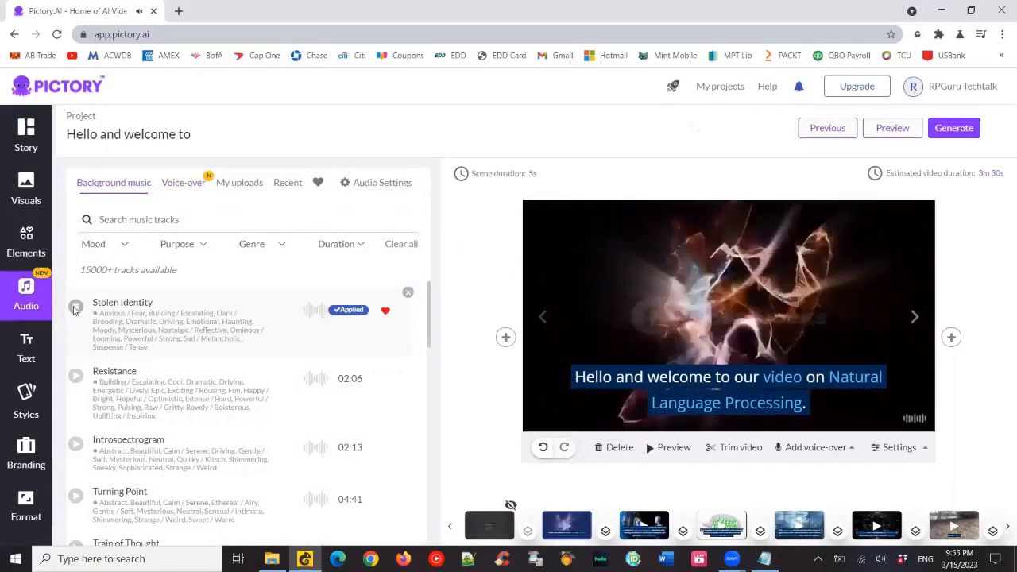
scroll(75, 365, "down", 2)
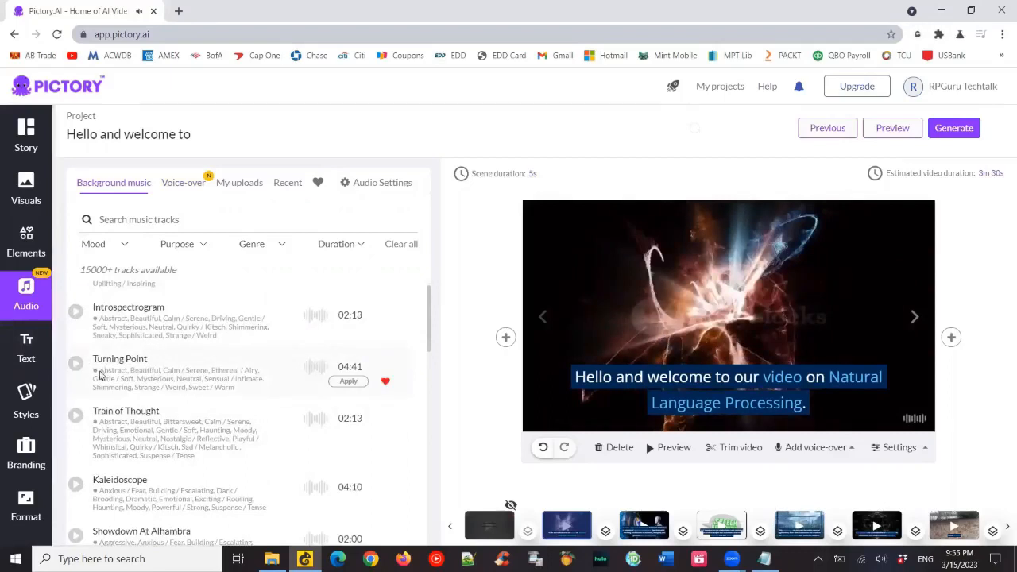
scroll(75, 365, "down", 2)
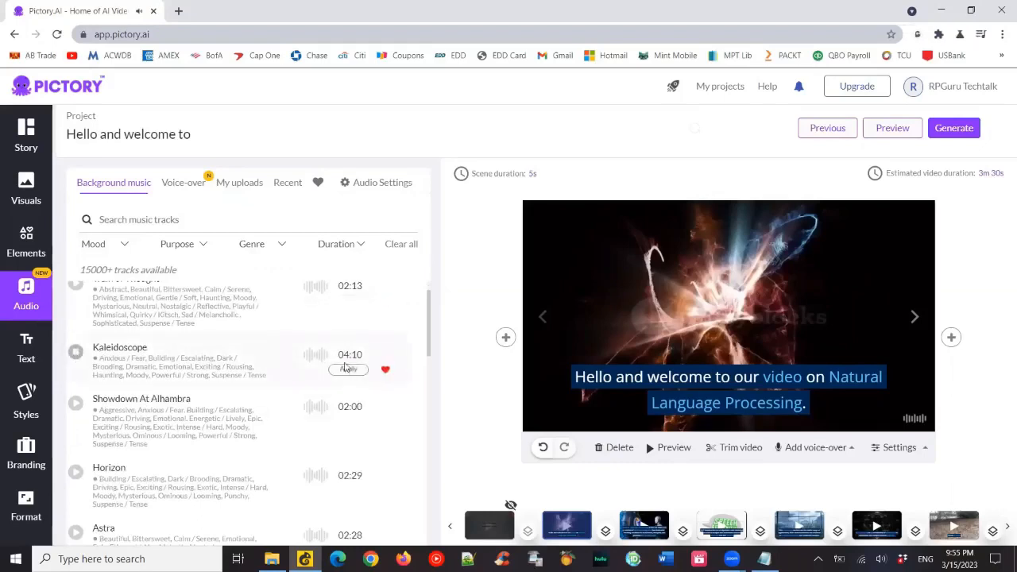
left_click(348, 370)
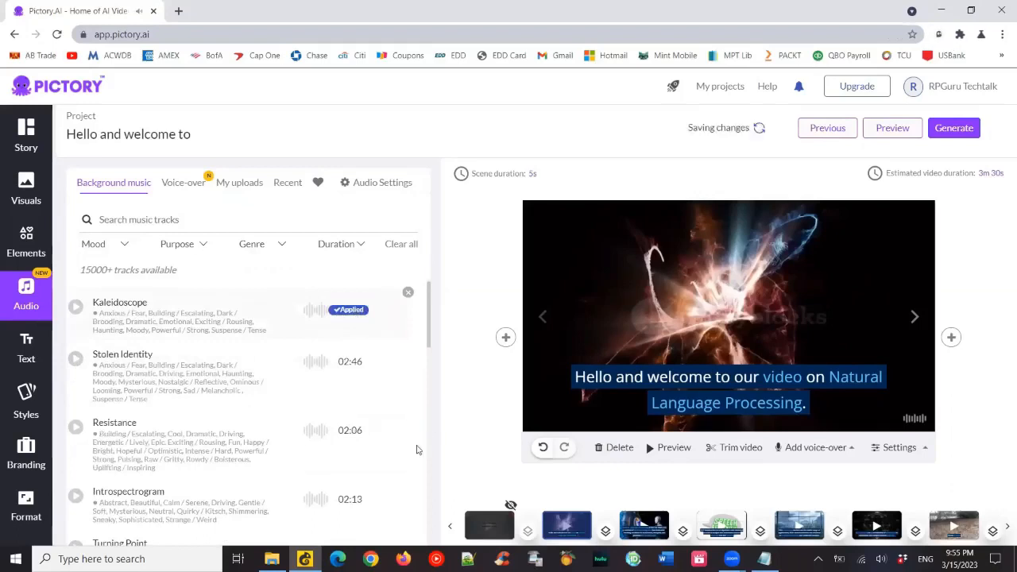
- Sample the male voice-over Aiden, apply the female English (US) voice Sophia instead, and start a preview of the whole video
left_click(182, 185)
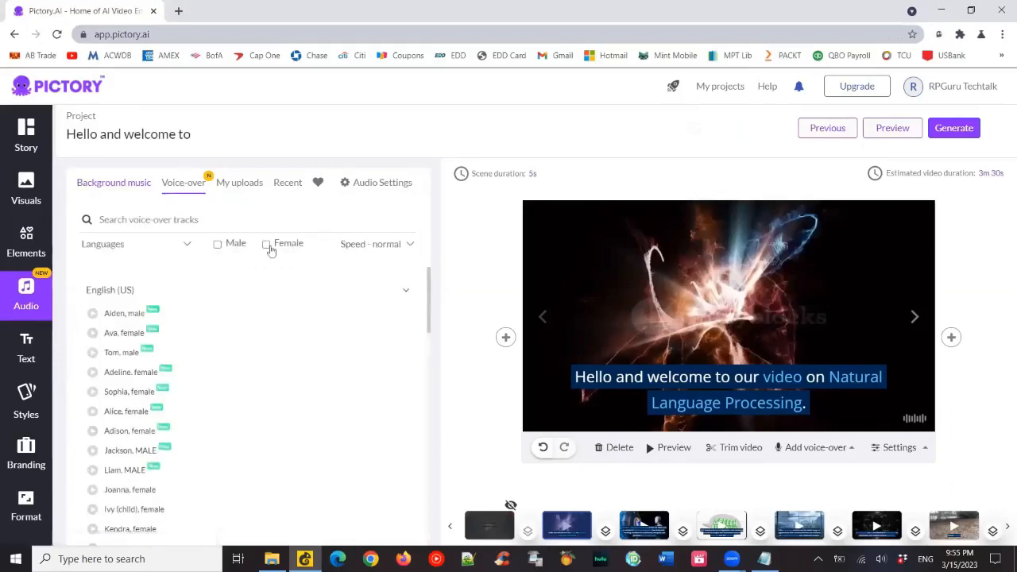
left_click(394, 246)
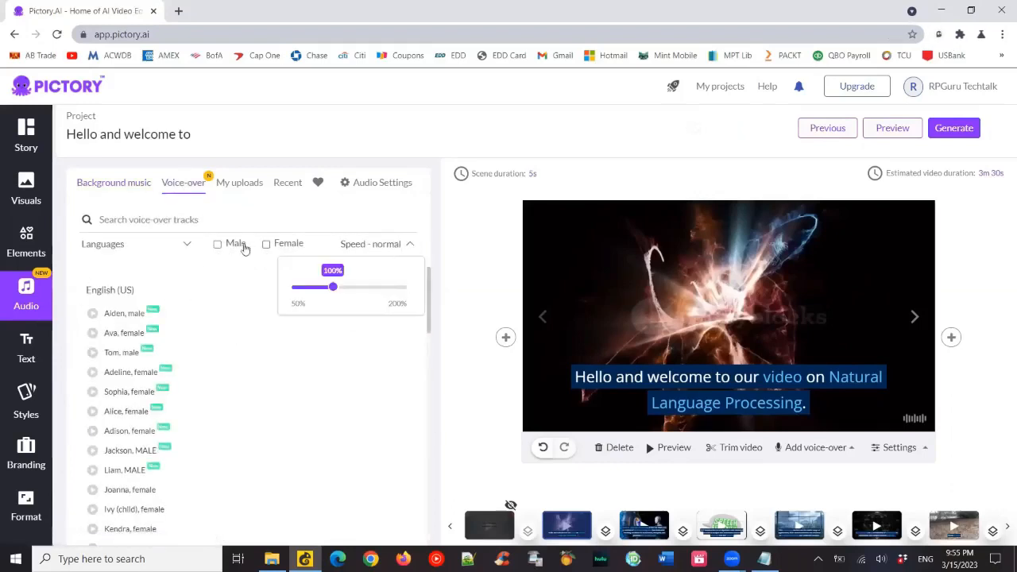
left_click(217, 243)
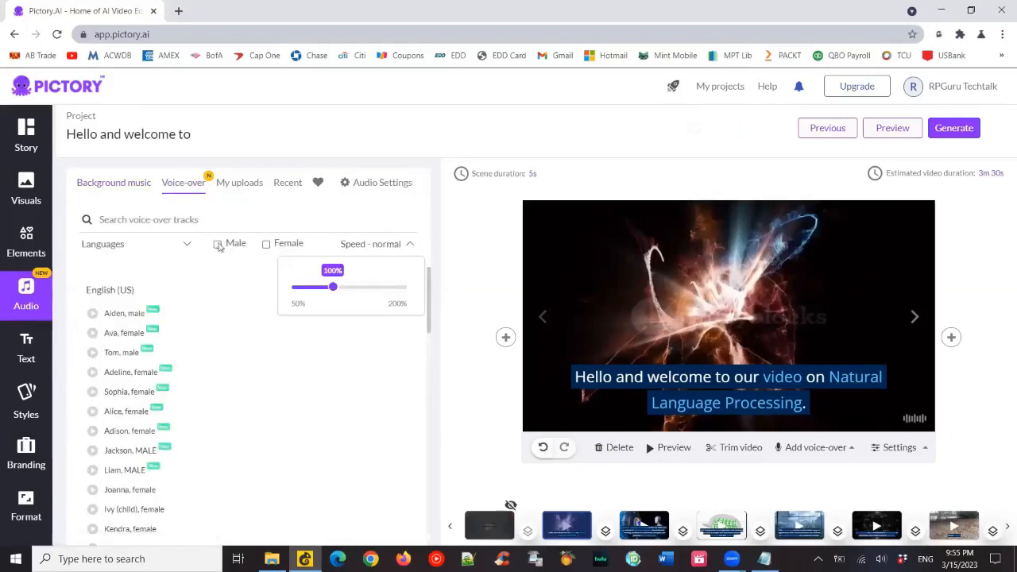
left_click(93, 315)
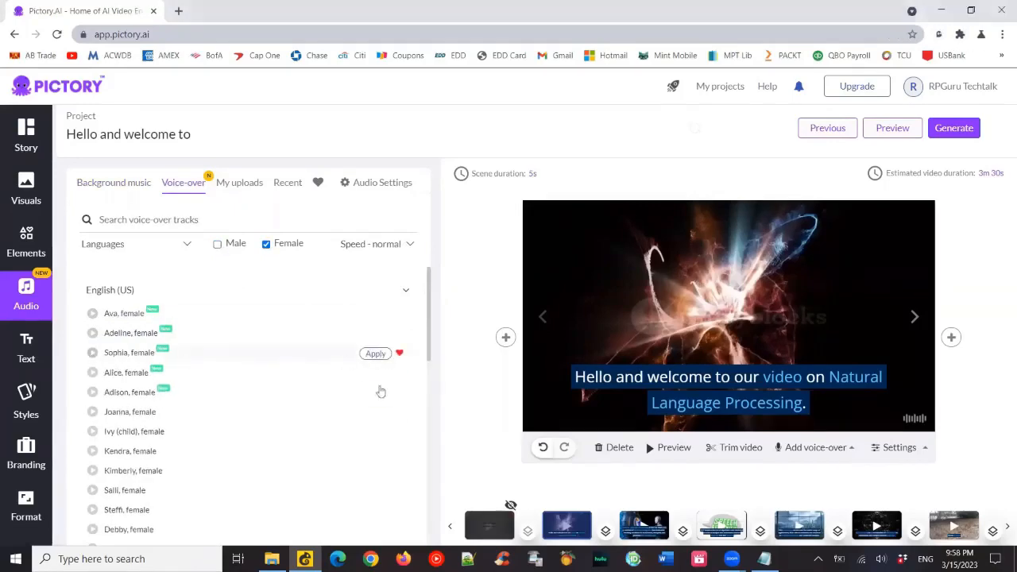
left_click(375, 353)
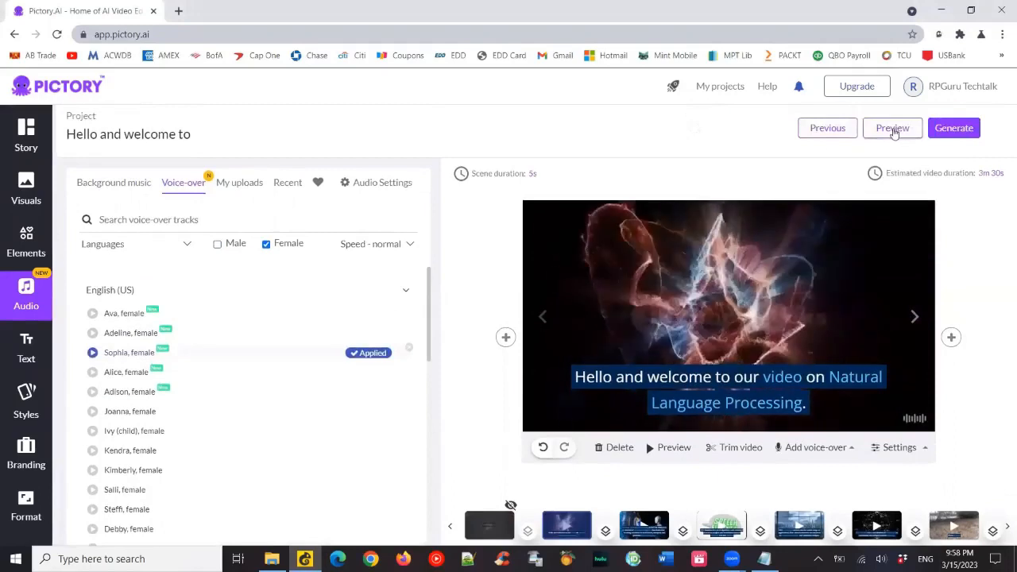
left_click(893, 130)
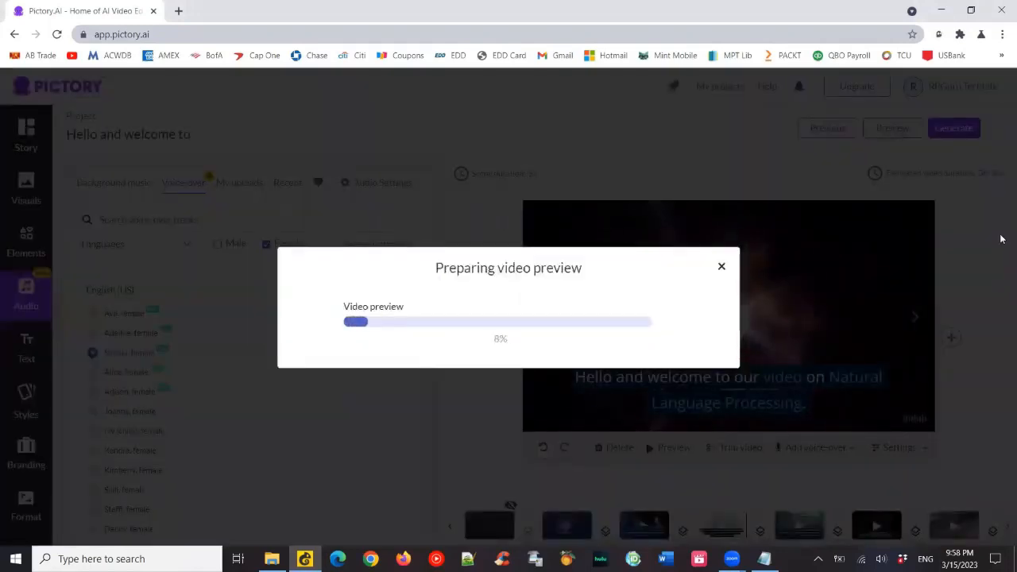